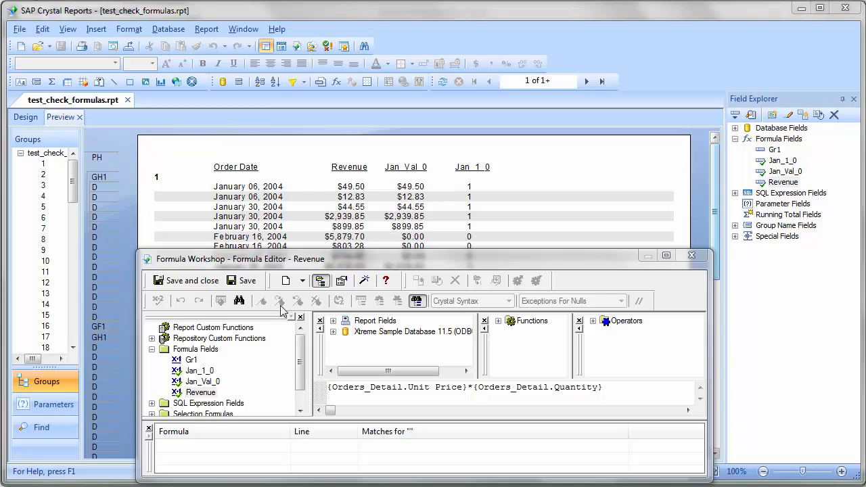
Step: Review the Jan_Val_0 and Jan_1_0 formulas in the Formula Workshop and close it
left_click(205, 382)
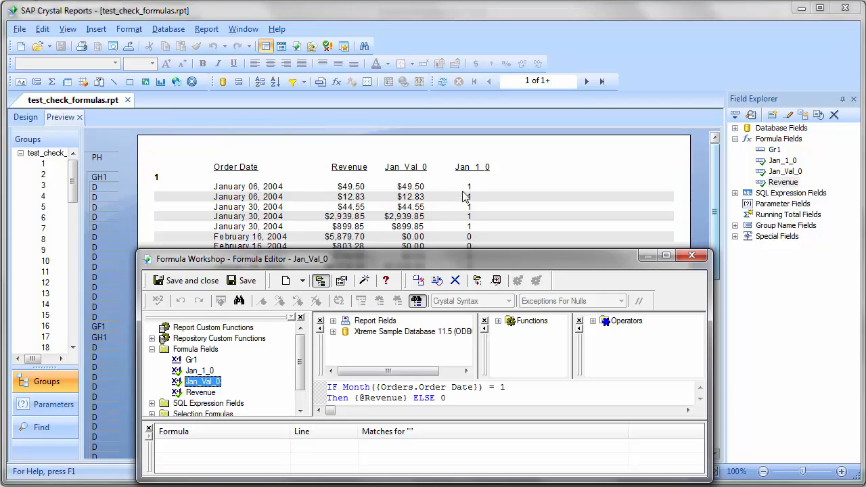
left_click(195, 371)
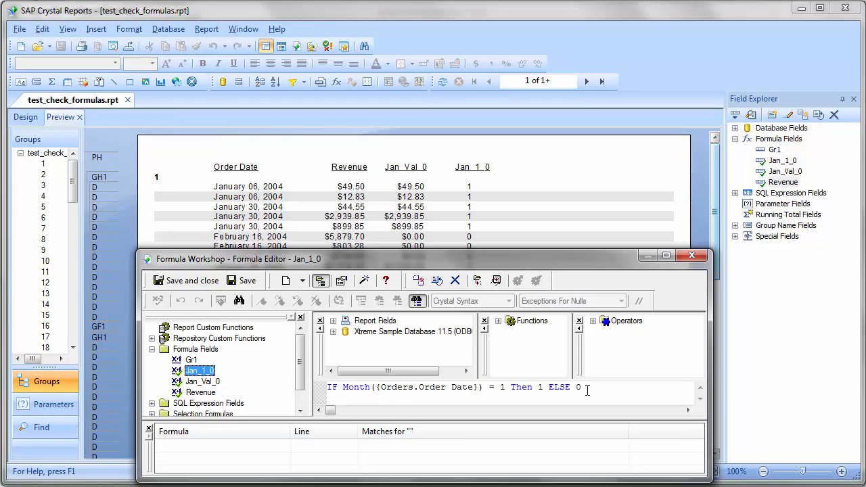
left_click(691, 256)
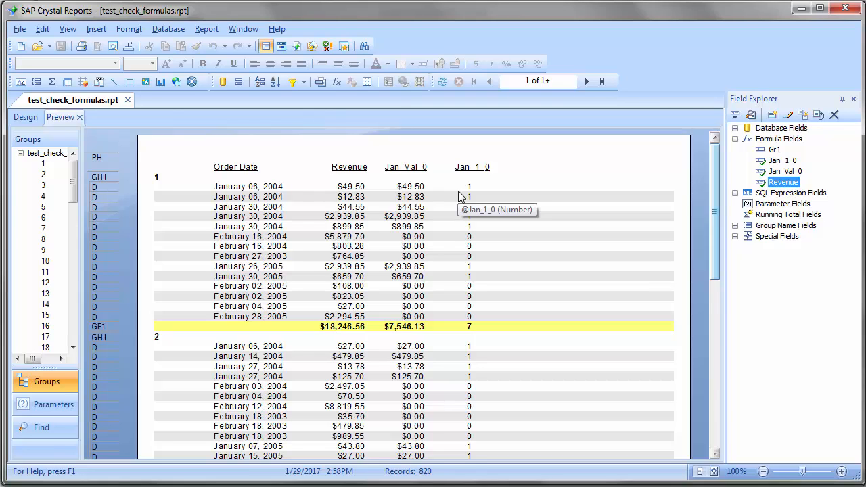
Step: Switch to Visual CUT, inspect the fields and expressions of test_check_formulas.rpt, and filter the list to Formula and SQL Expression objects
key("alt+Tab")
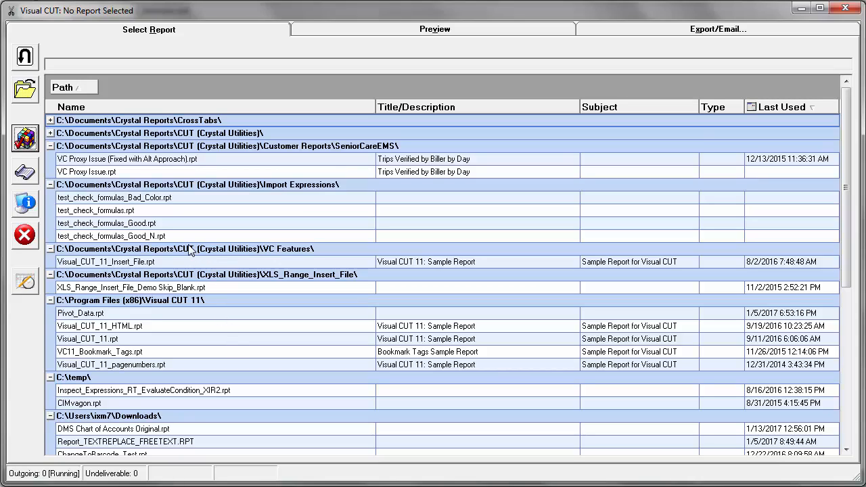
right_click(121, 212)
mouse_move(164, 317)
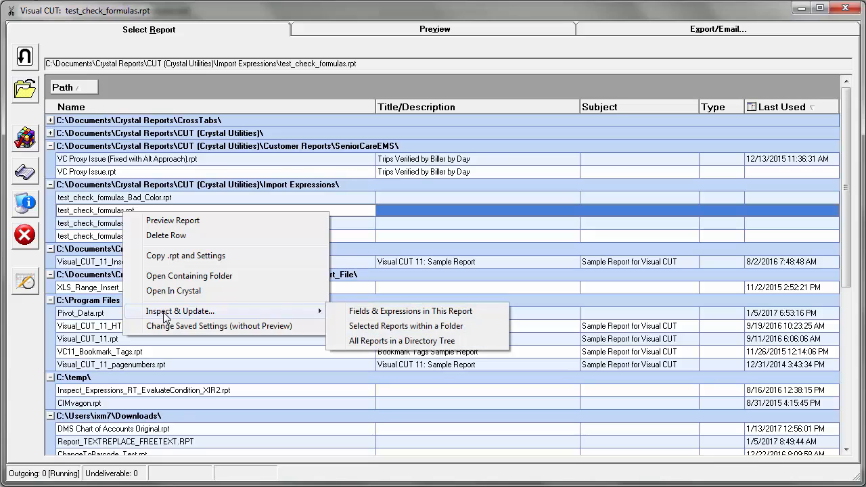
left_click(382, 315)
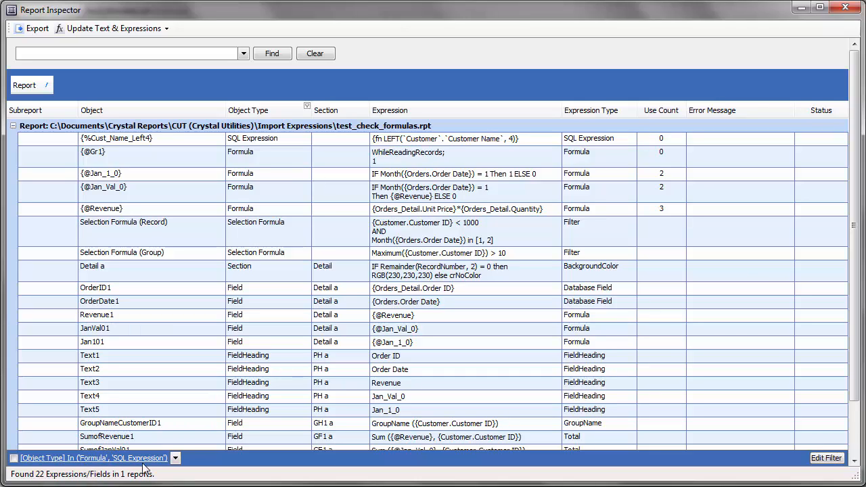
left_click(14, 458)
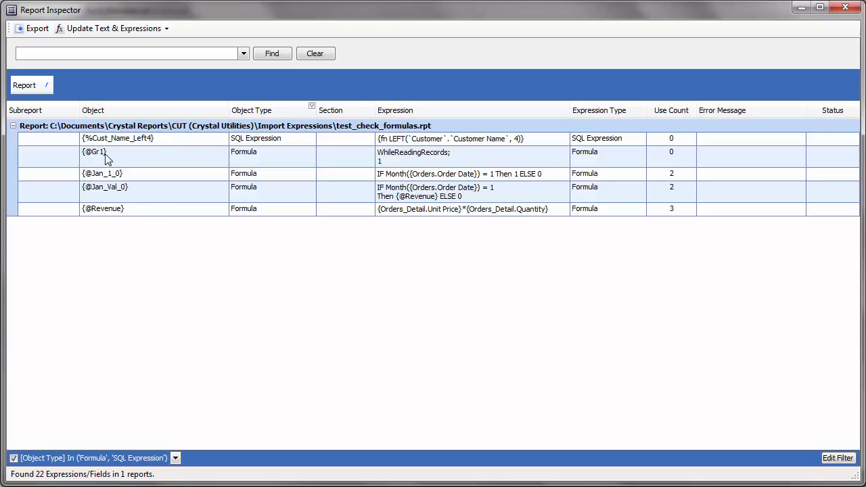
Step: Export the report's formulas and SQL expressions to Export_Rpt_with_Jan.xlsx and close the exported workbook
left_click(103, 30)
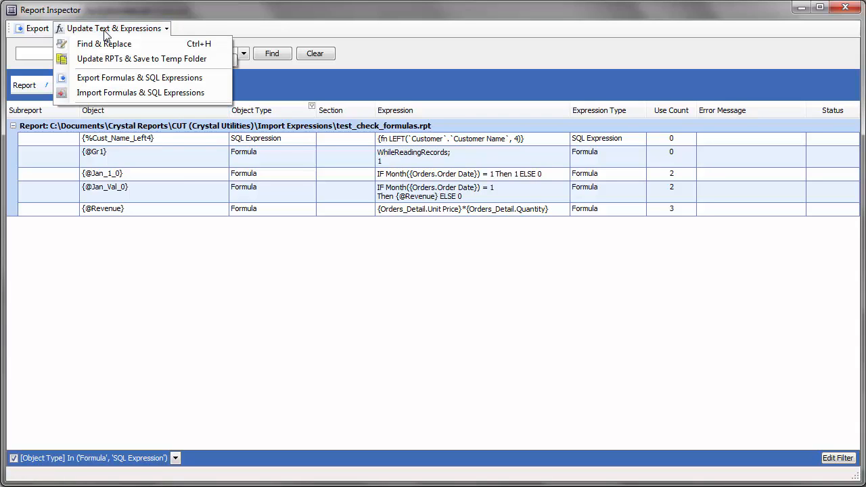
left_click(108, 83)
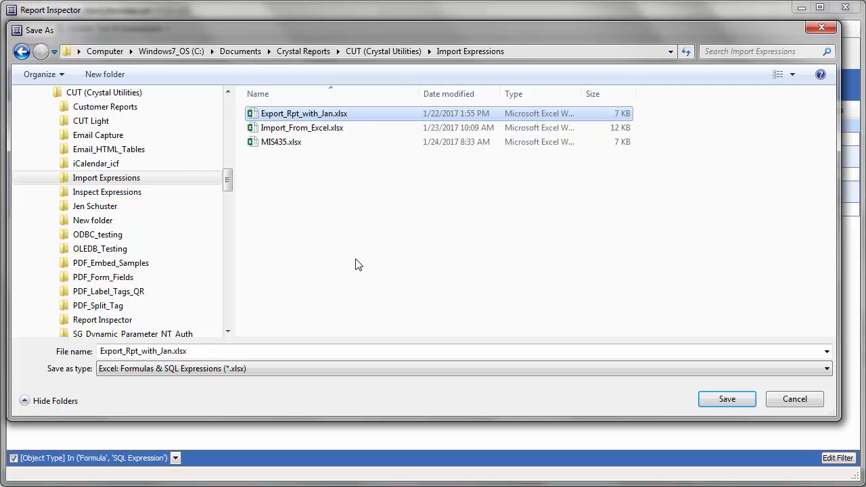
left_click(721, 400)
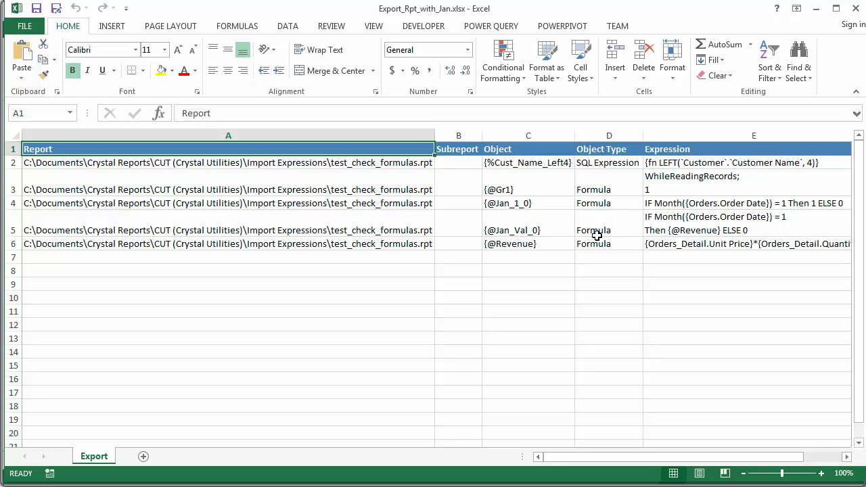
left_click(856, 9)
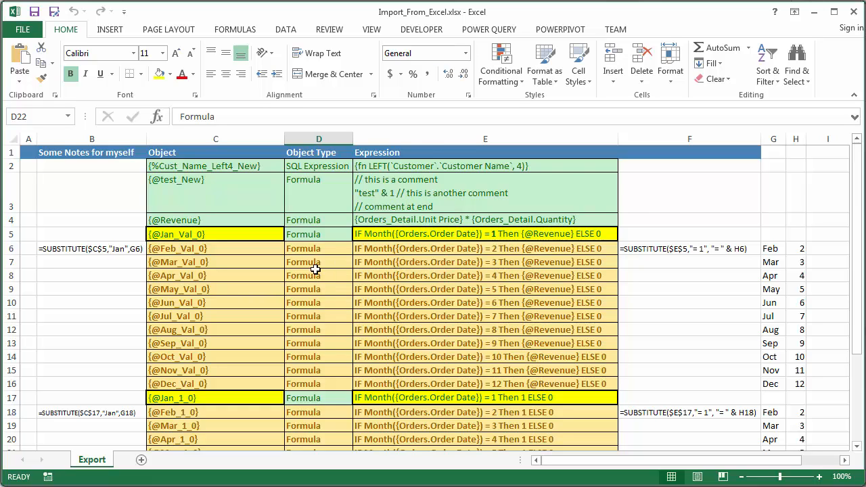
Step: Examine how the object name in C6 is derived from C5 and the month abbreviation in G6 of Import_From_Excel.xlsx
left_click(229, 233)
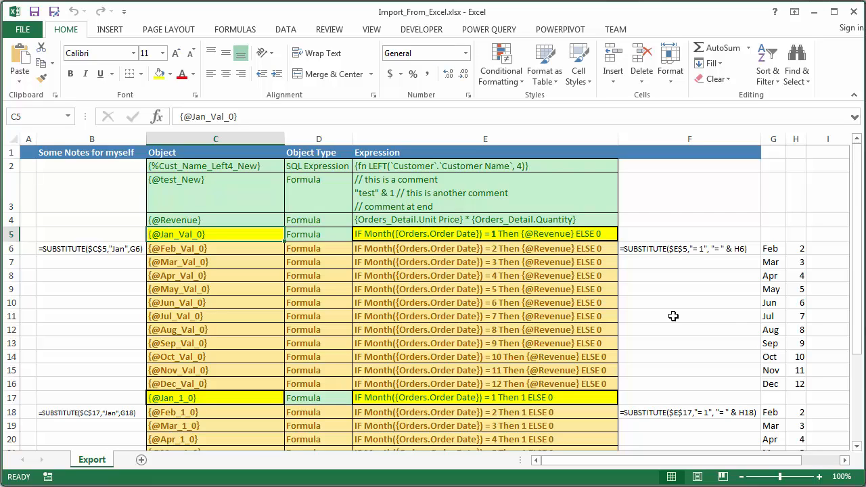
left_click(189, 249)
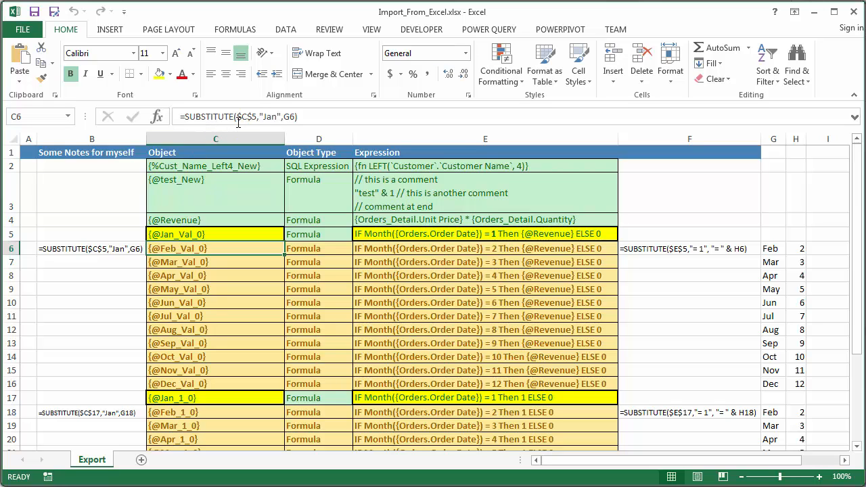
left_click(183, 234)
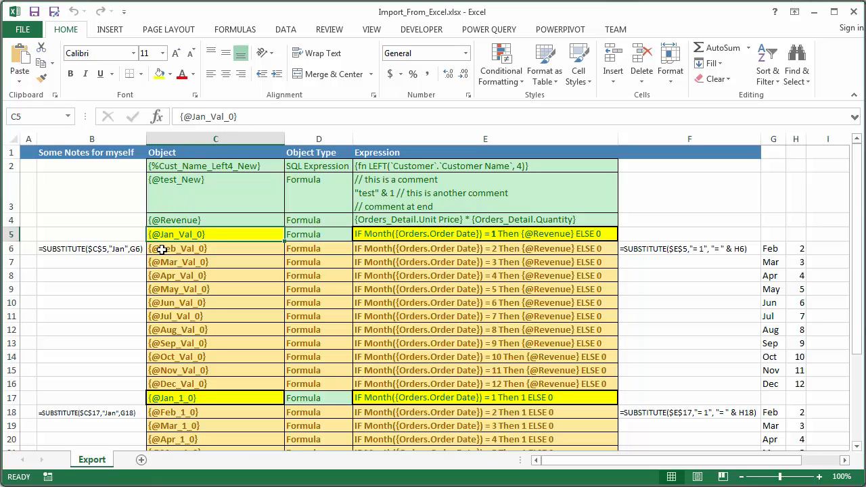
left_click(770, 247)
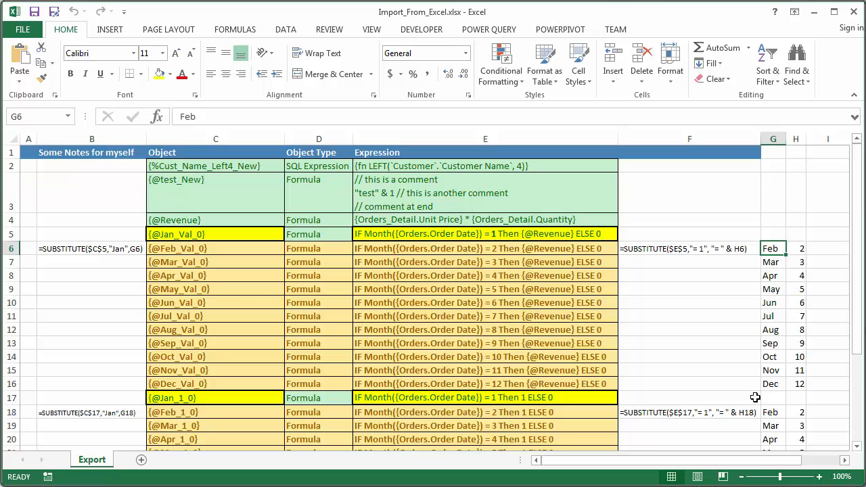
Step: Clear the month abbreviations in G7:G16 and refill them as a series from Feb in G6 down to Dec
left_click(772, 264)
left_click_drag(772, 266, 764, 385)
key("Delete")
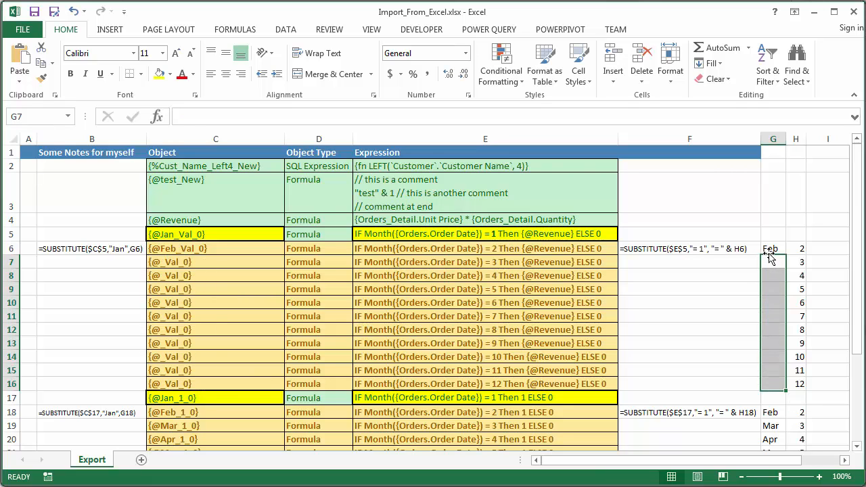
left_click(771, 250)
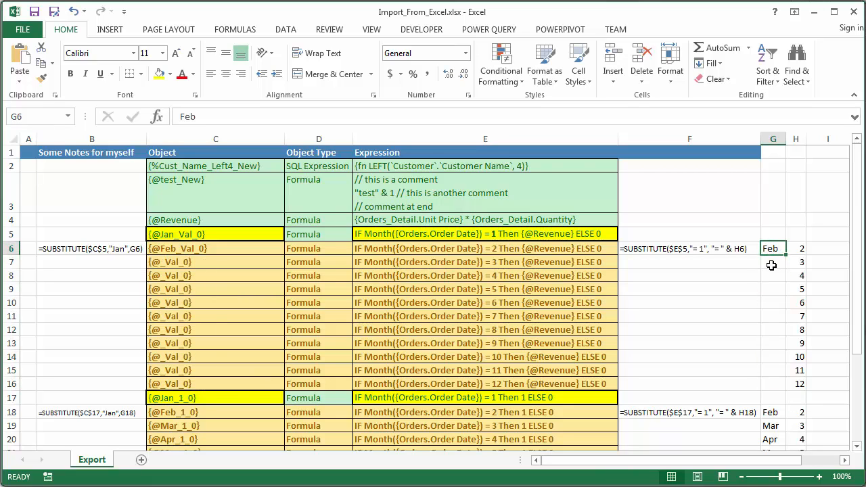
left_click_drag(785, 255, 786, 392)
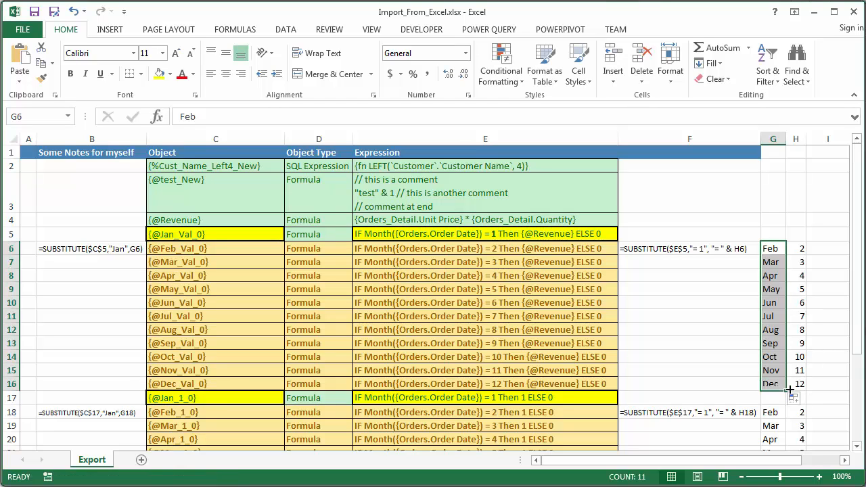
Step: Clear the object names in C7:C16 and fill the SUBSTITUTE formula from C6 down to C16
left_click(162, 250)
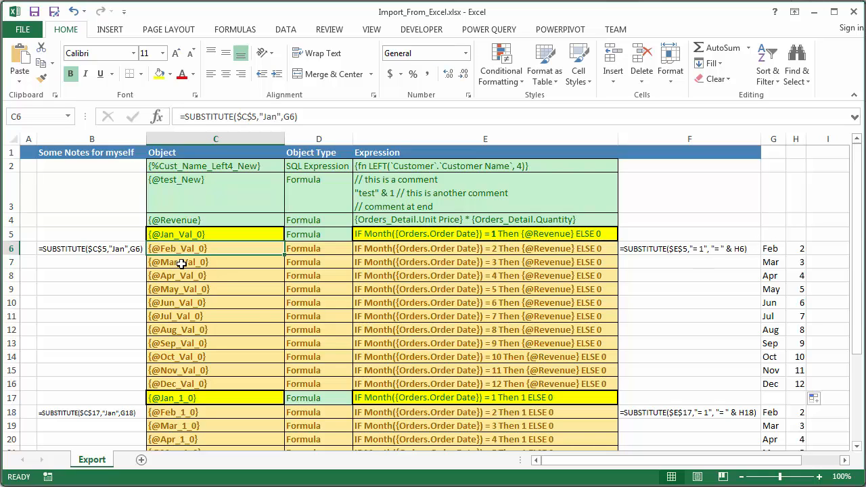
left_click_drag(181, 260, 196, 382)
key("Delete")
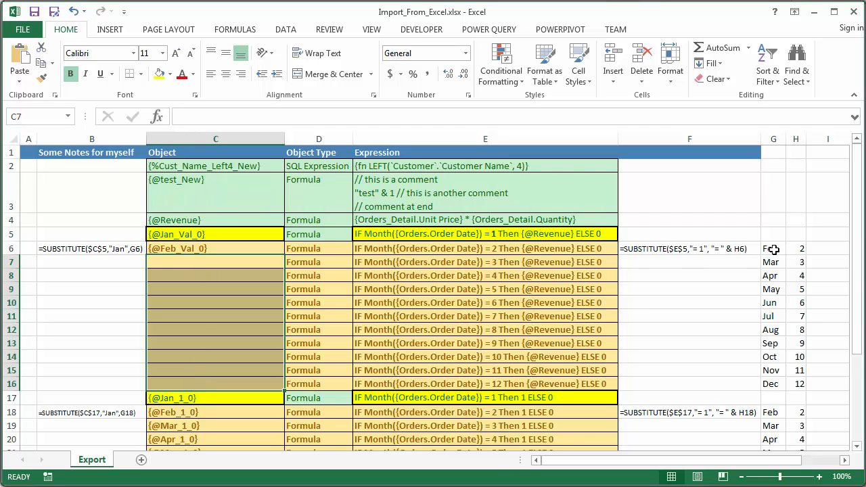
left_click(242, 252)
left_click_drag(285, 255, 288, 386)
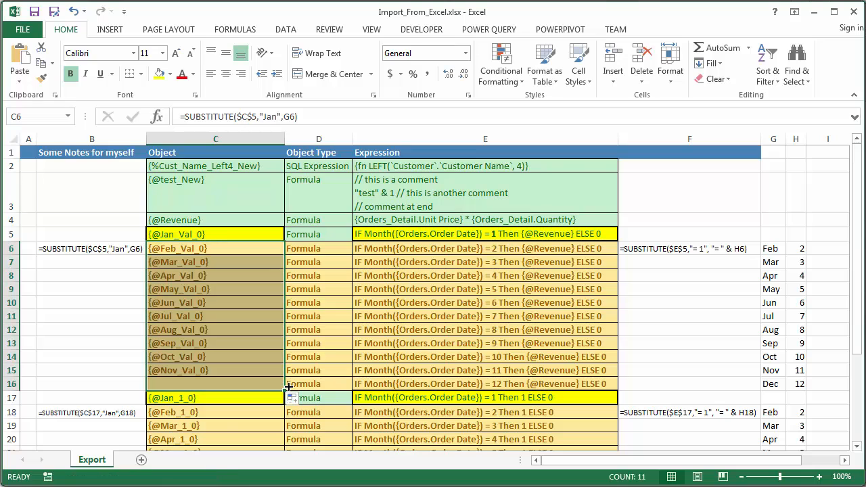
Step: Examine how the expression formulas from E6 down substitute the month numbers in column H into the January expression in E5
left_click(381, 235)
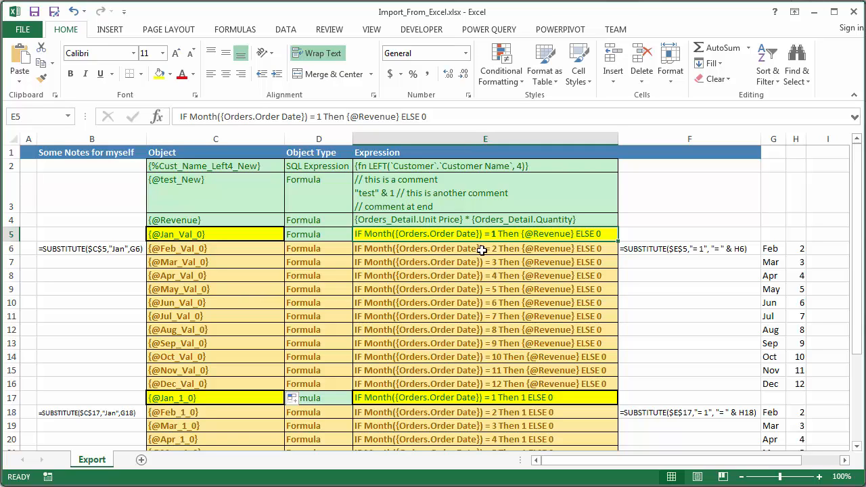
left_click(788, 250)
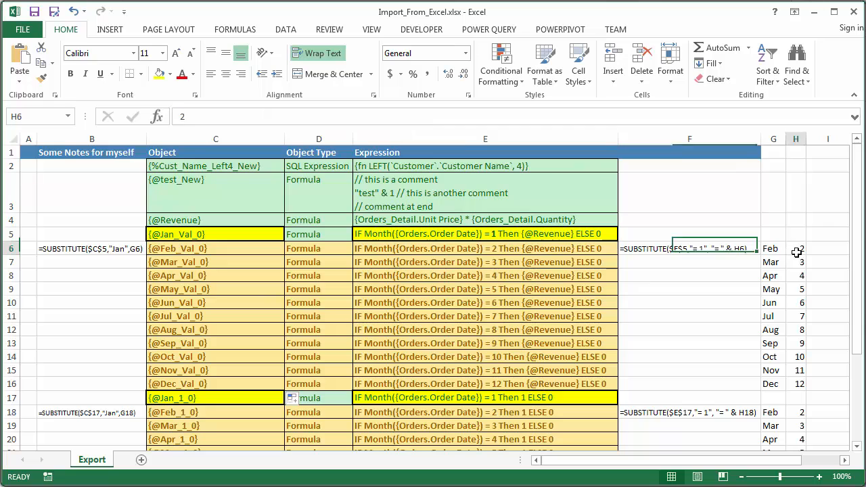
left_click(417, 247)
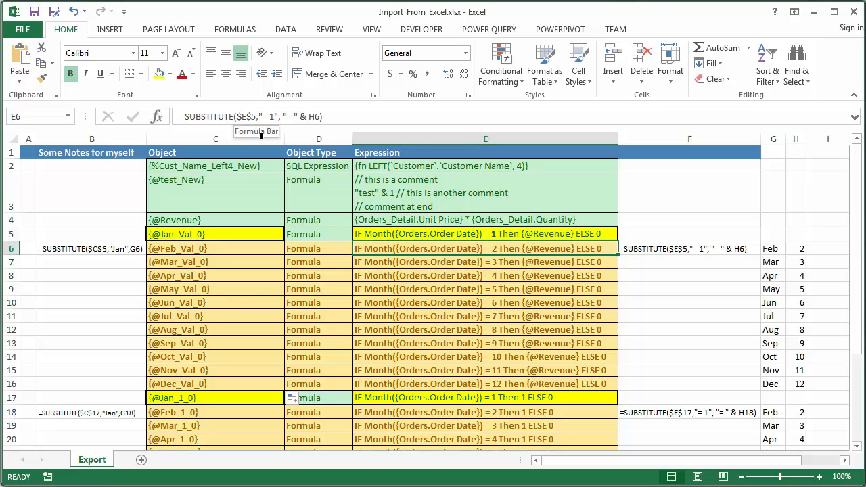
left_click(406, 235)
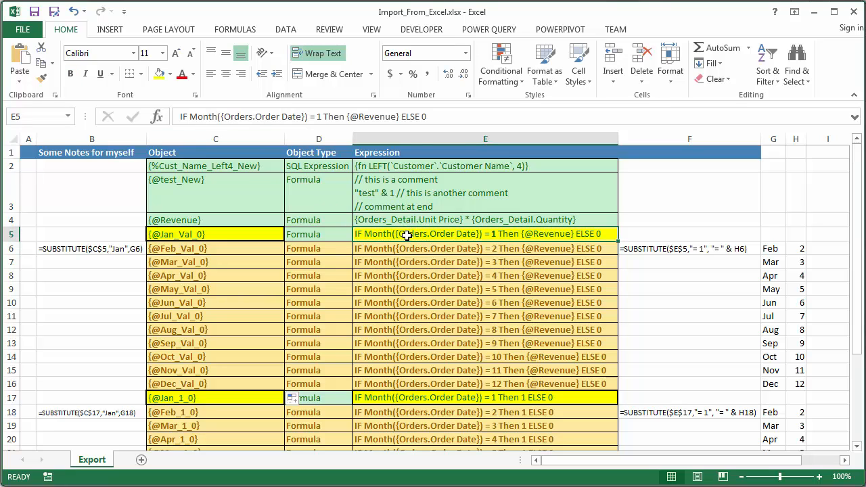
left_click(403, 248)
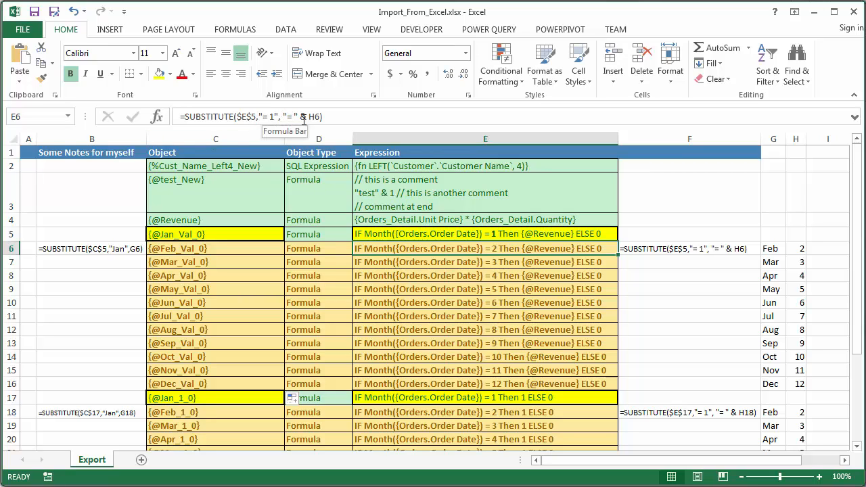
left_click(799, 251)
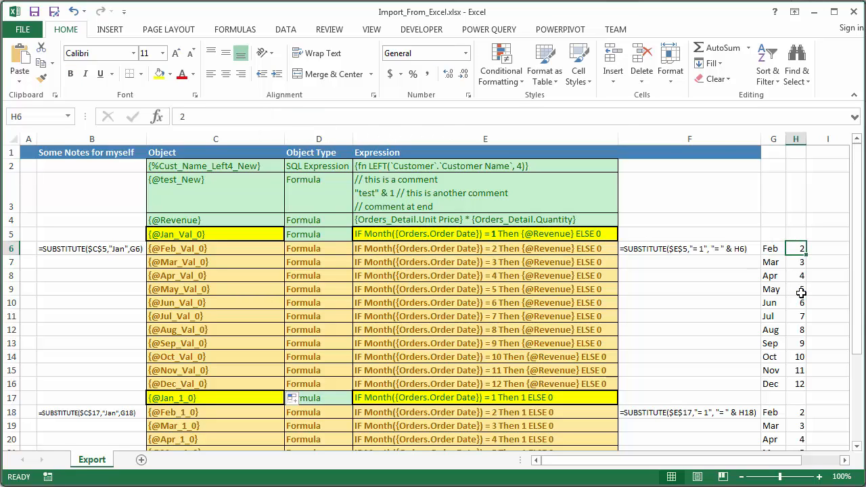
left_click(410, 251)
left_click(485, 261)
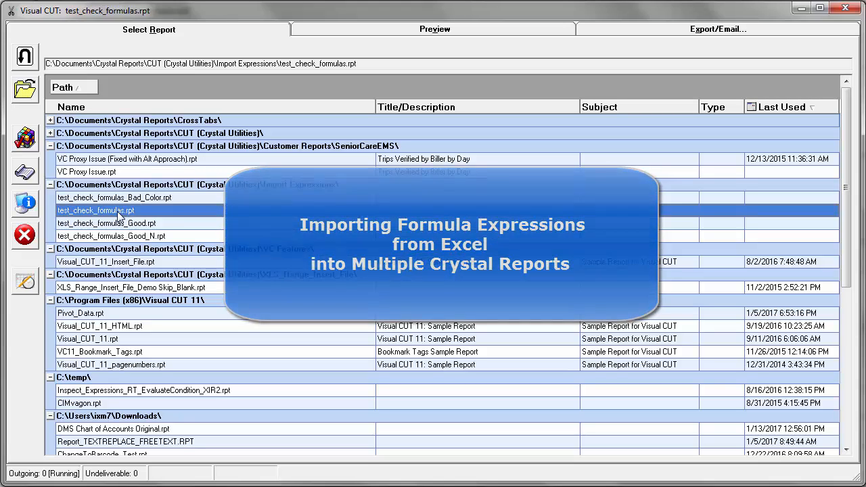
Step: In Visual CUT, inspect all reports in the directory tree of the Import Expressions folder
right_click(121, 213)
mouse_move(162, 313)
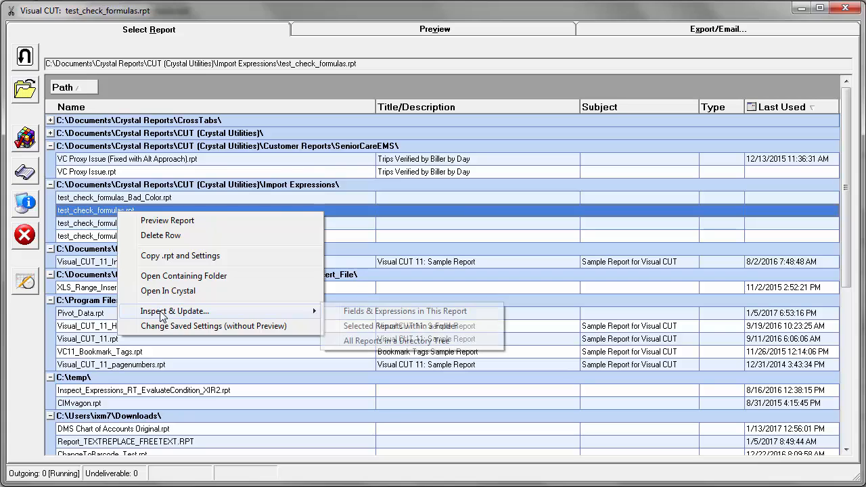
left_click(363, 341)
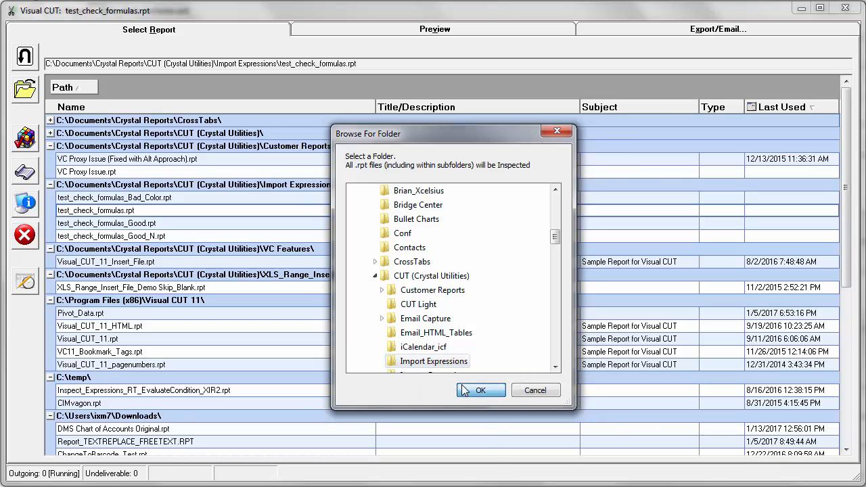
left_click(464, 391)
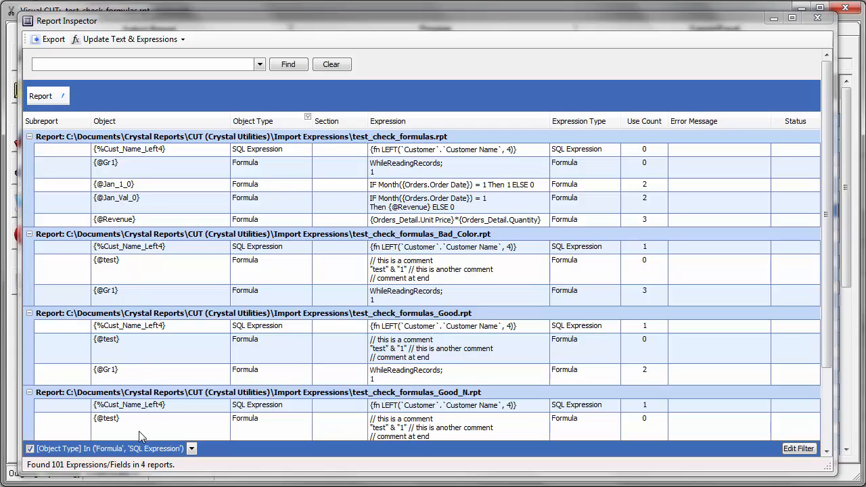
Step: View the unfiltered expressions of all inspected reports, and reapply the Formula and SQL Expression object type filter
left_click(30, 448)
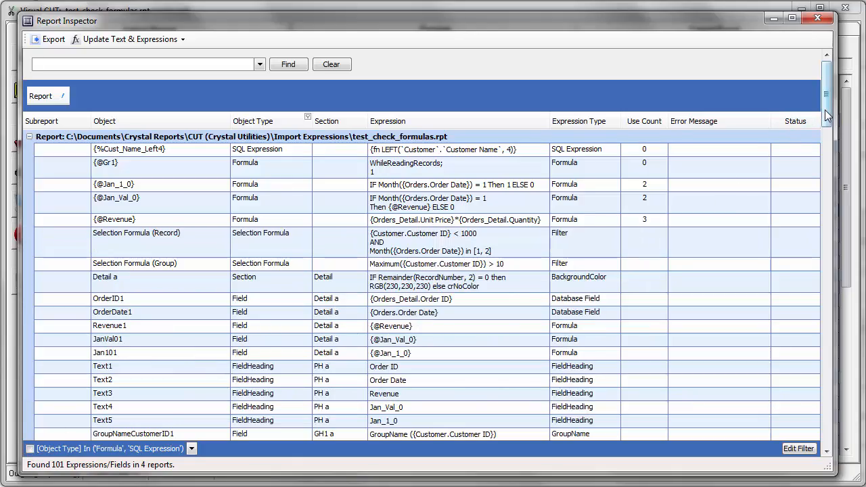
left_click_drag(827, 116, 813, 86)
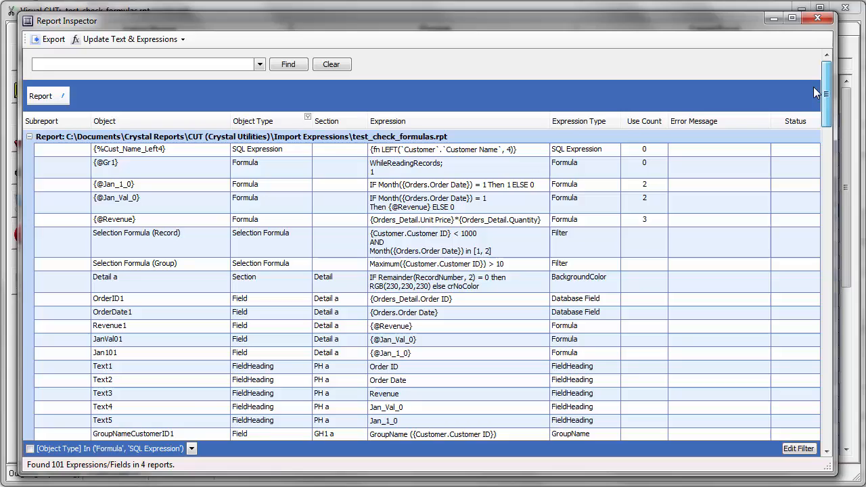
left_click(29, 449)
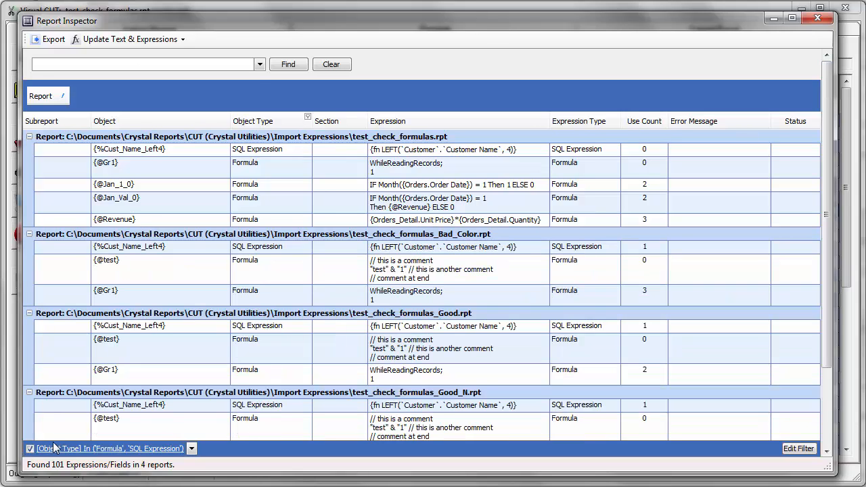
Step: Import the formulas and SQL expressions from Import_From_Excel.xlsx into the inspected reports, skipping existing named expressions
left_click(129, 45)
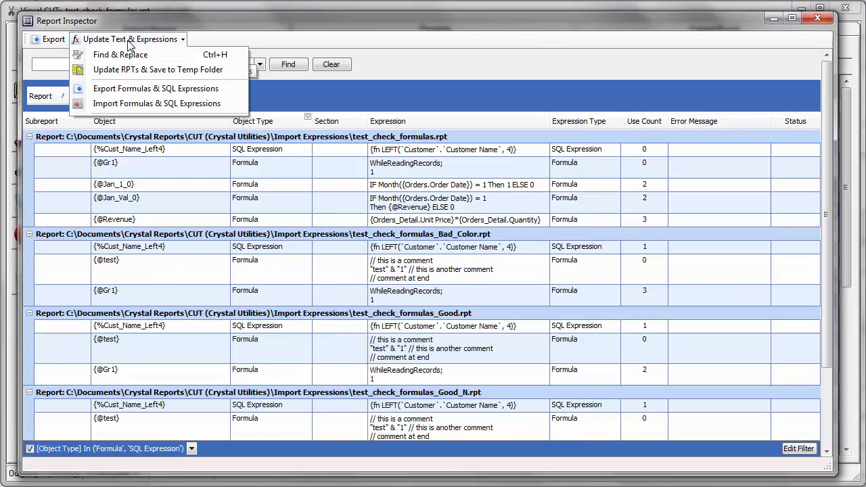
left_click(138, 105)
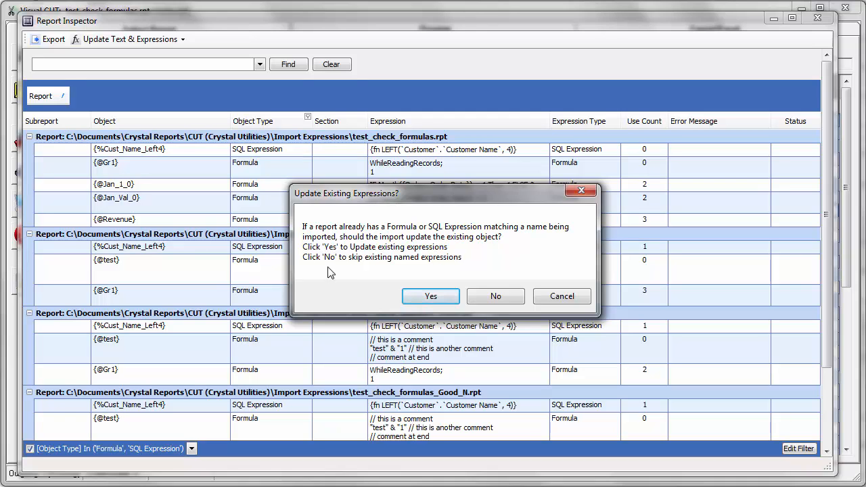
left_click(490, 298)
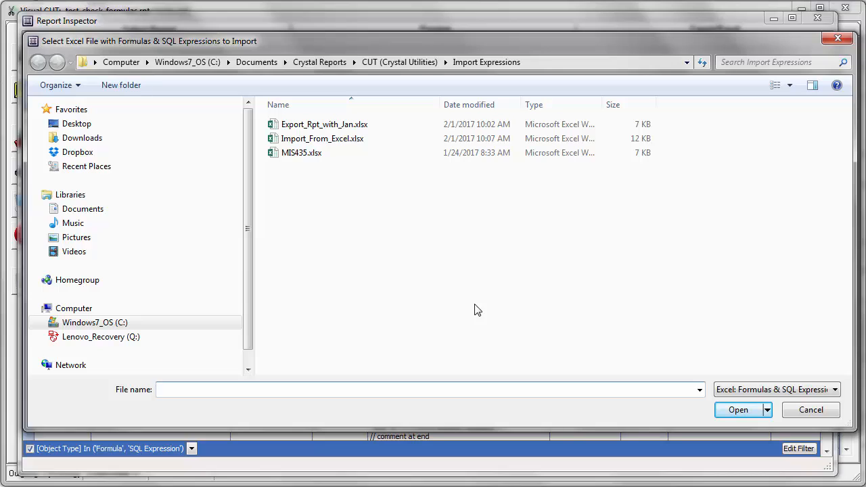
left_click(322, 139)
left_click(322, 139)
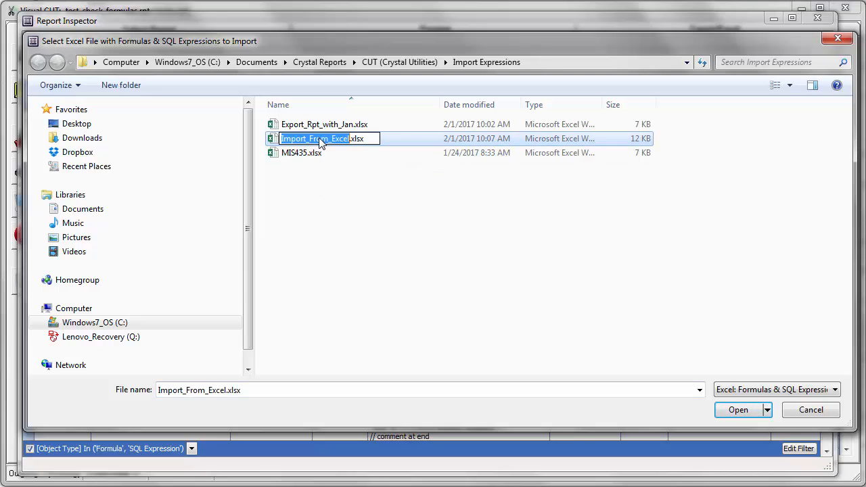
double_click(276, 139)
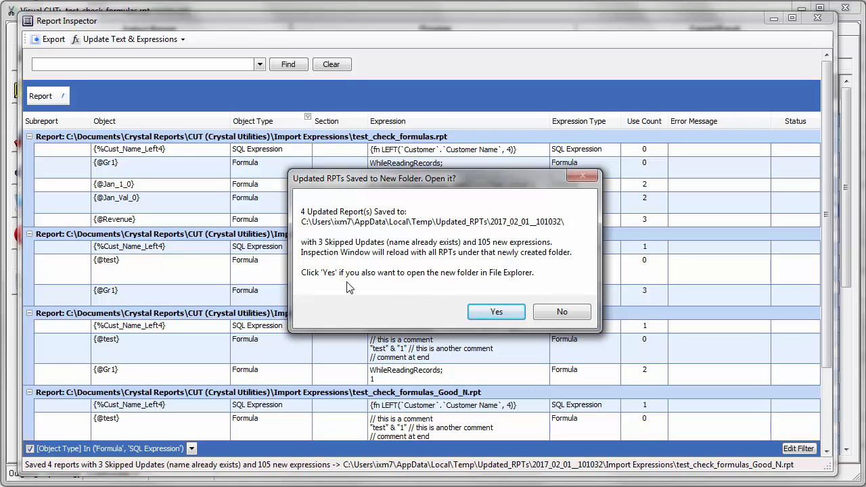
Step: Open the new folder of updated reports, view its Import Expressions subfolder, and return to the reloaded Report Inspector
left_click(496, 312)
double_click(298, 154)
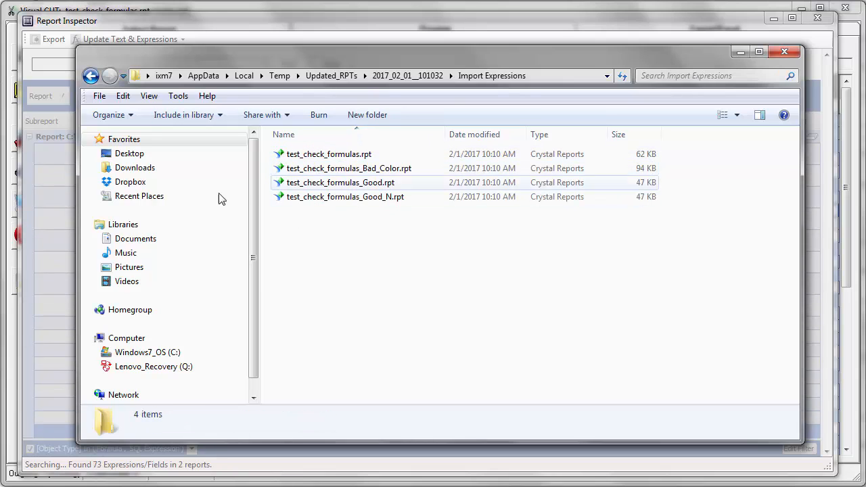
left_click(733, 55)
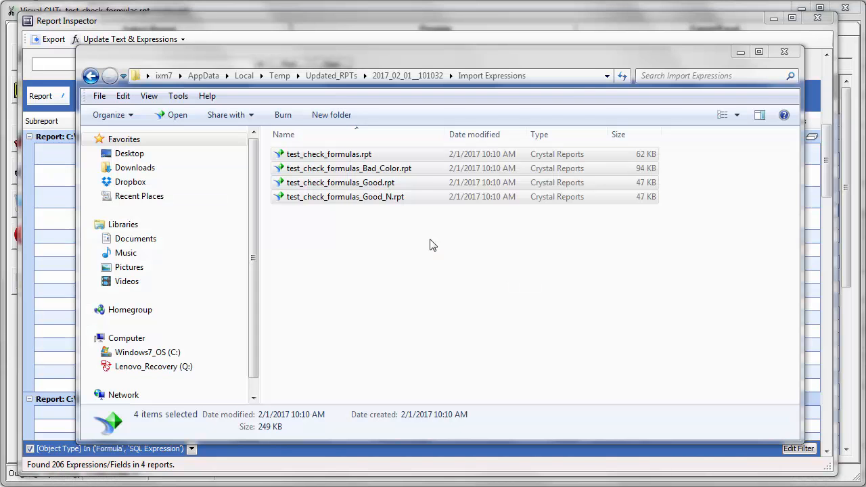
Step: Open the four updated reports together in SAP Crystal Reports and expand the formula fields of test_check_formulas_Good.rpt to check the imported formulas
right_click(340, 156)
left_click(373, 166)
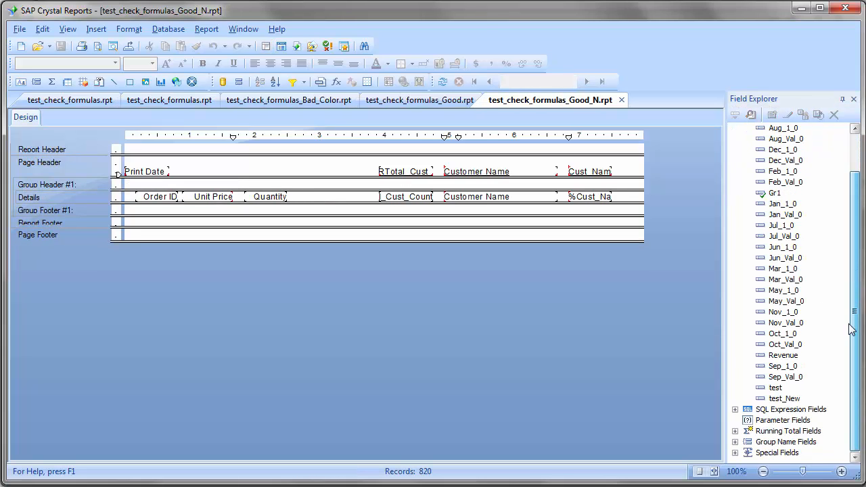
left_click(419, 99)
left_click(734, 138)
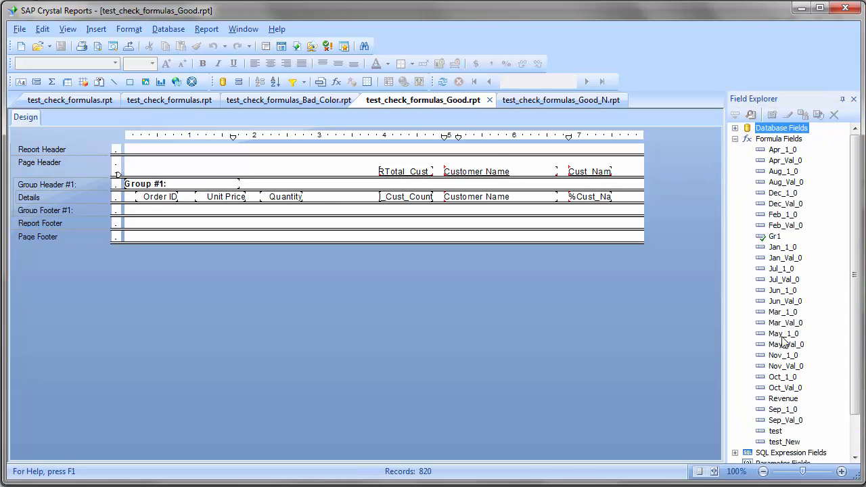